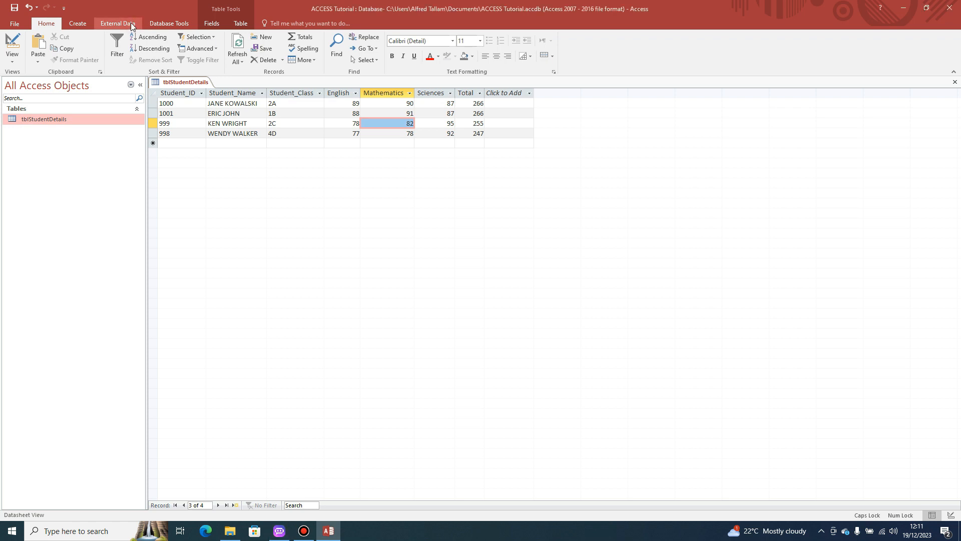
# - Start importing external data from an Excel spreadsheet
pyautogui.click(115, 25)
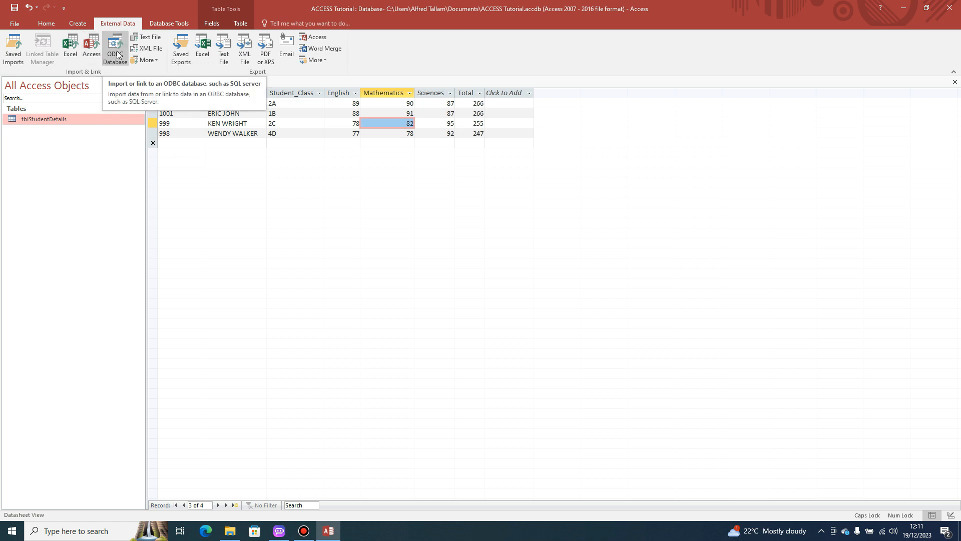
pyautogui.click(157, 60)
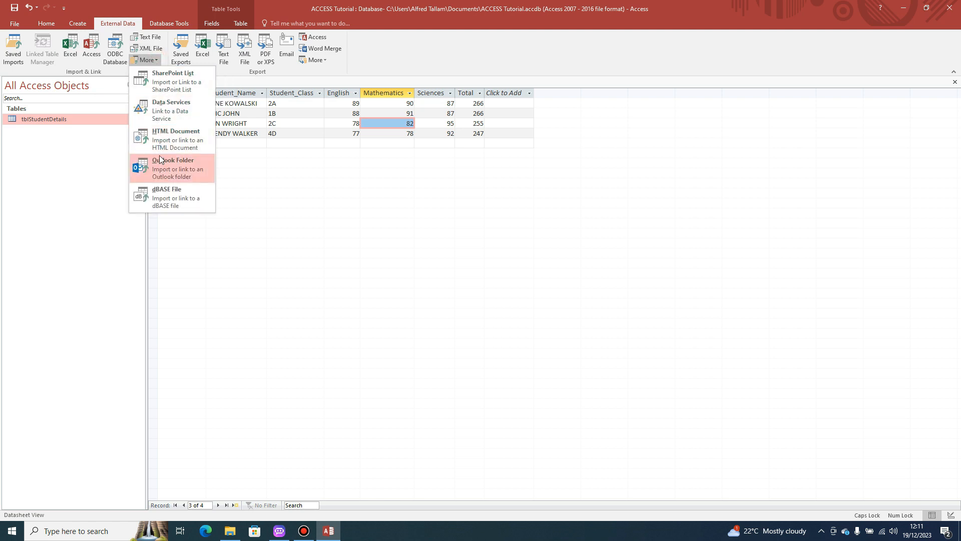
pyautogui.click(71, 55)
pyautogui.click(71, 54)
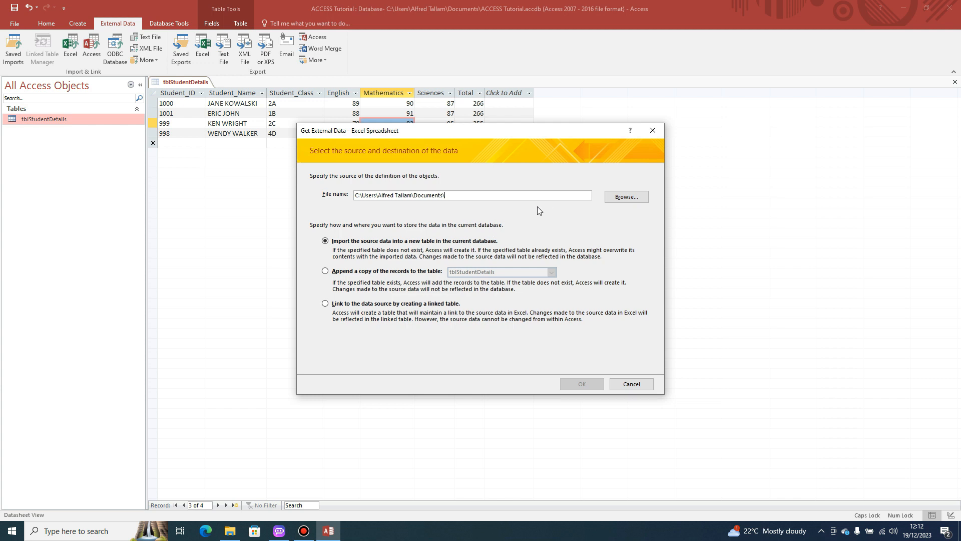
# - Choose the UNGRADED Excel workbook on the Desktop as the source file for the import
pyautogui.click(626, 199)
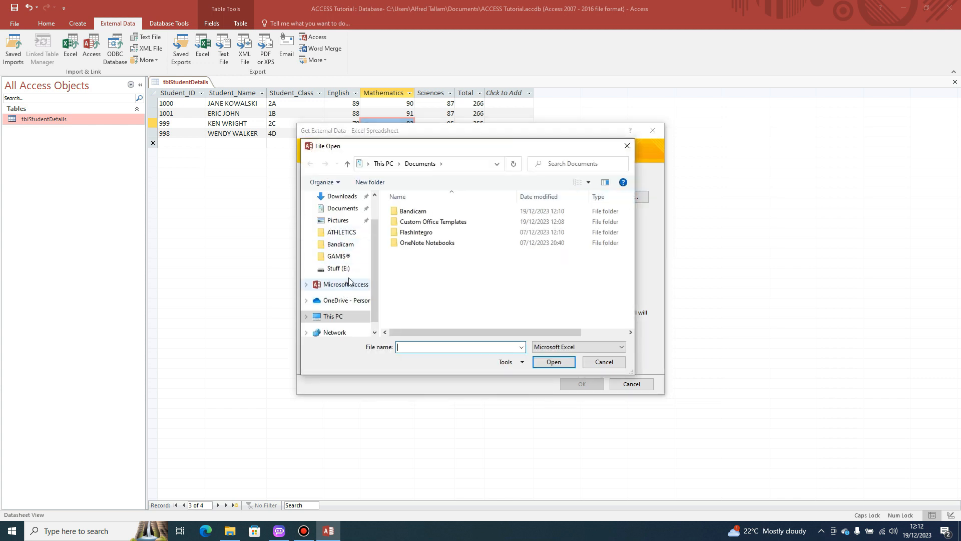
pyautogui.scroll(1, 341, 224)
pyautogui.scroll(1, 341, 224)
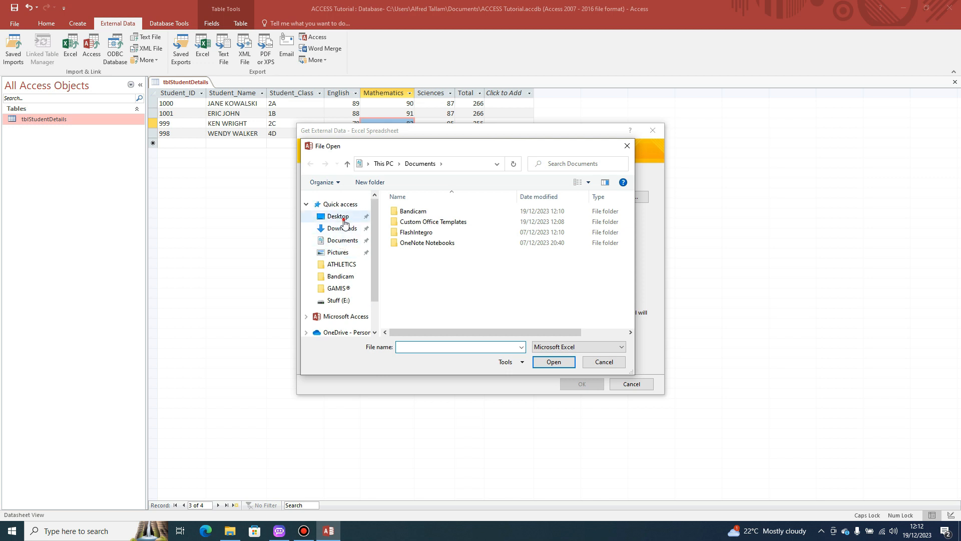
pyautogui.click(345, 218)
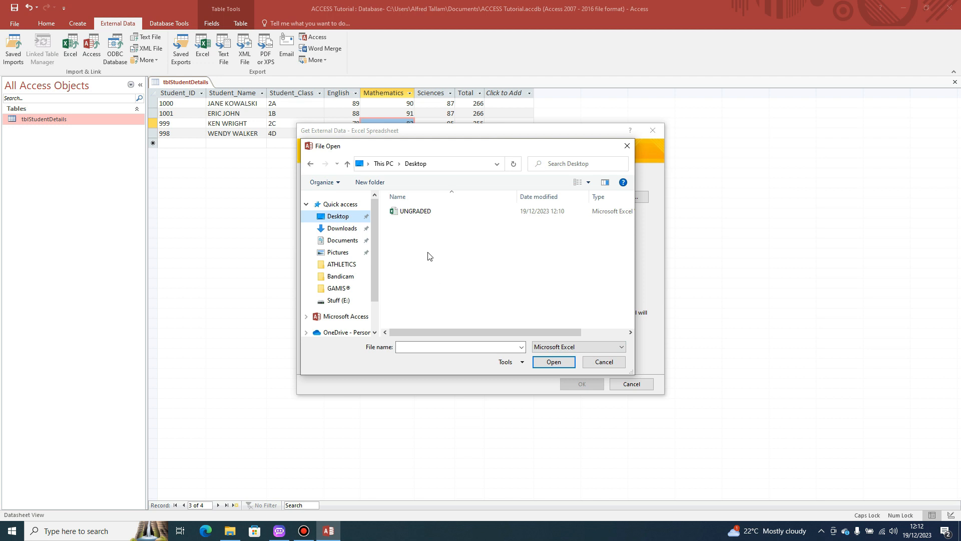
pyautogui.click(408, 211)
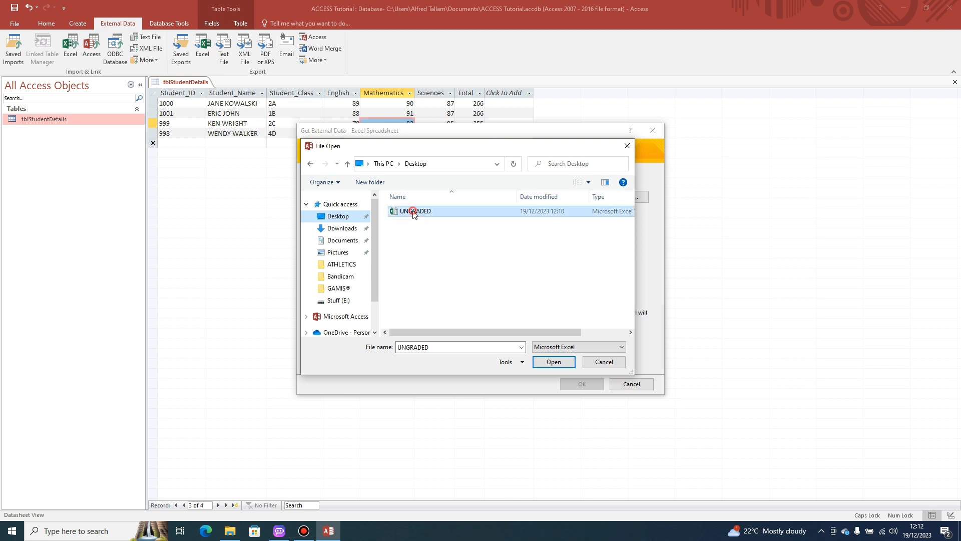
pyautogui.click(621, 348)
pyautogui.click(619, 349)
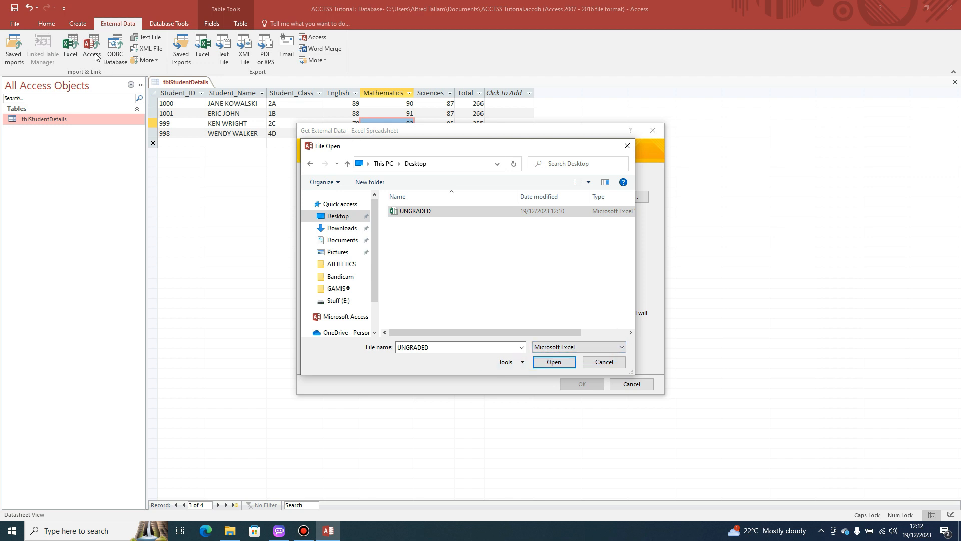
pyautogui.click(412, 213)
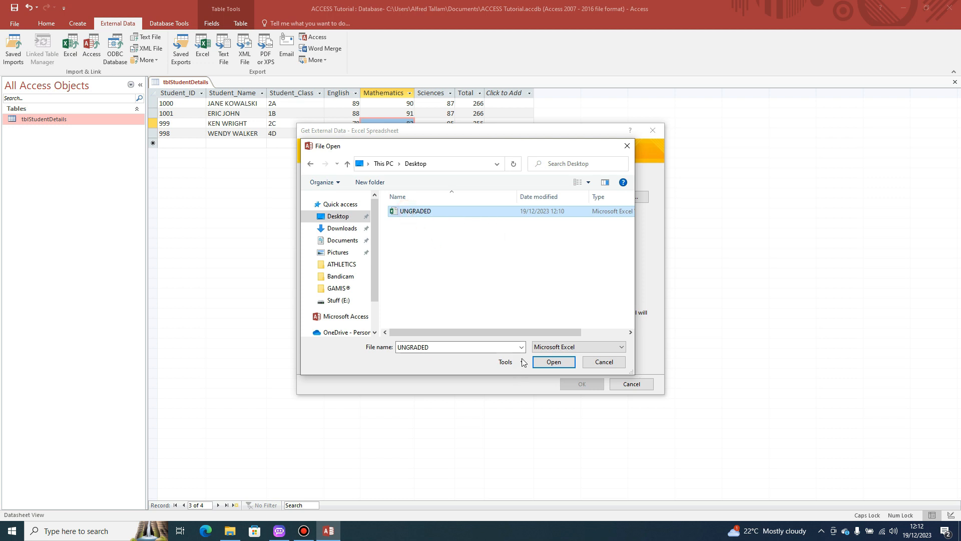
pyautogui.click(551, 362)
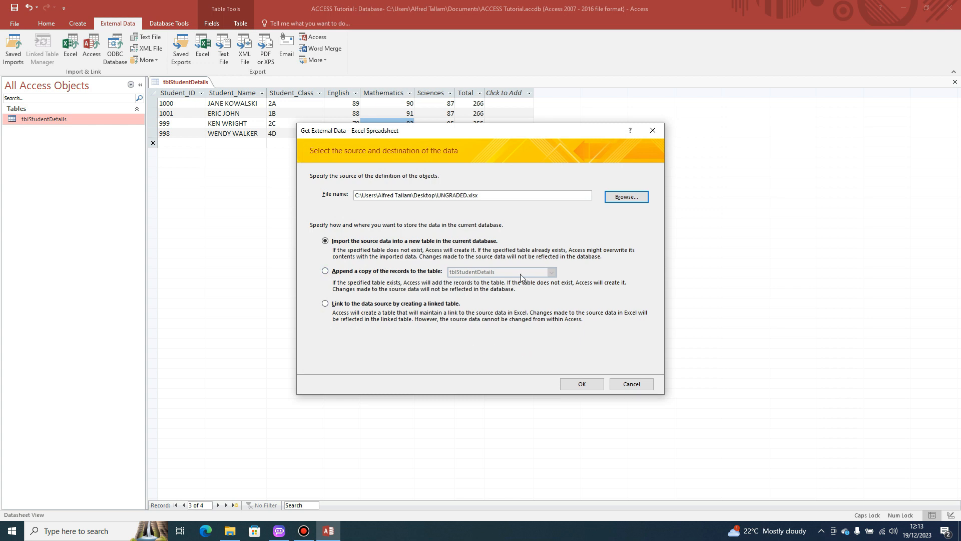
# - Try the options for appending the records to tblStudentDetails and for linking to the data source through a linked table
pyautogui.click(325, 270)
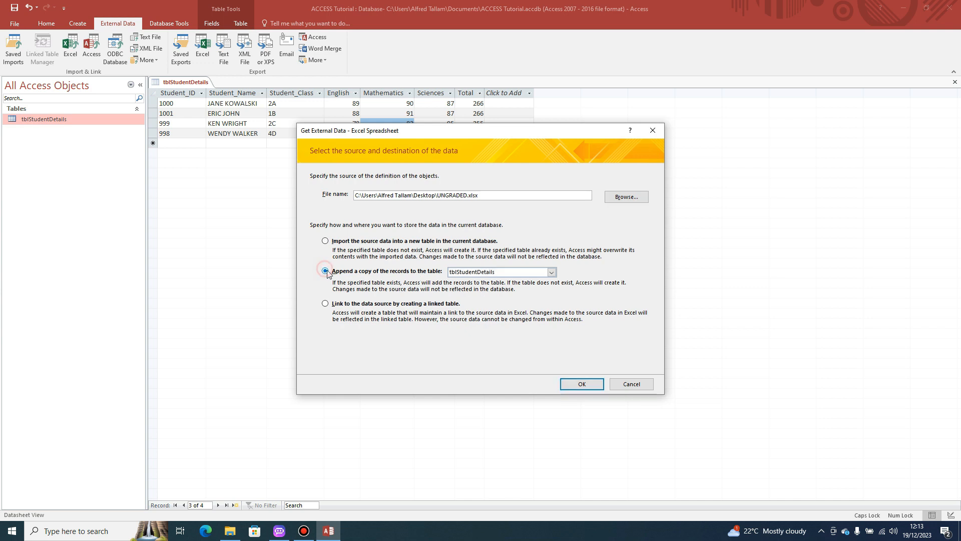
pyautogui.click(553, 272)
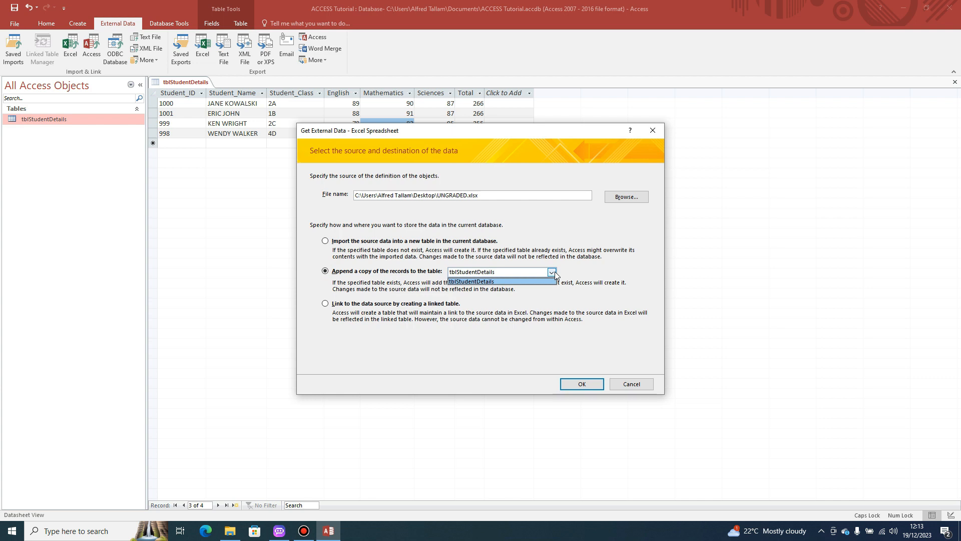
pyautogui.click(319, 314)
pyautogui.click(325, 304)
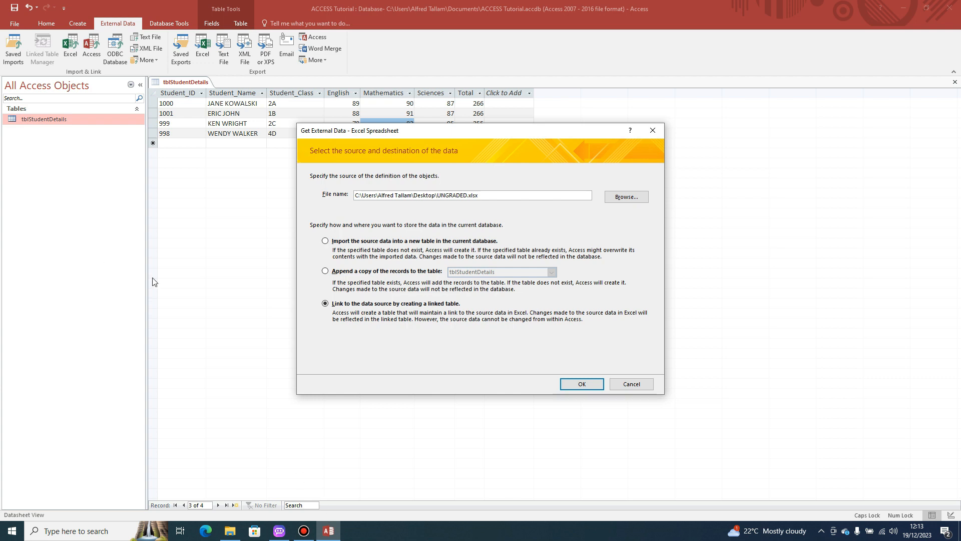
# - Choose to import the source data into a new table in the current database and continue to the import wizard
pyautogui.click(326, 241)
pyautogui.click(583, 384)
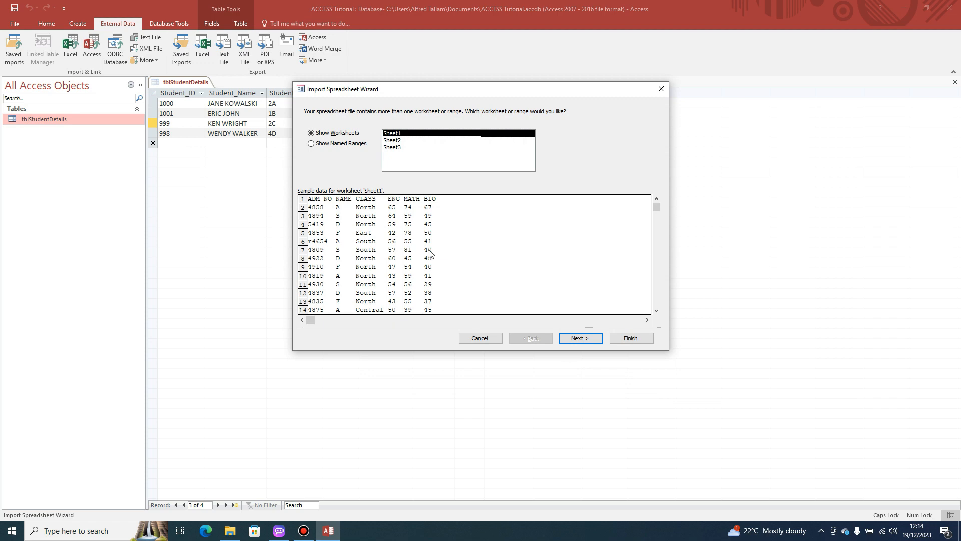
# - Switch to File Explorer and open the UNGRADED workbook from the Desktop in Excel as read-only
pyautogui.click(230, 531)
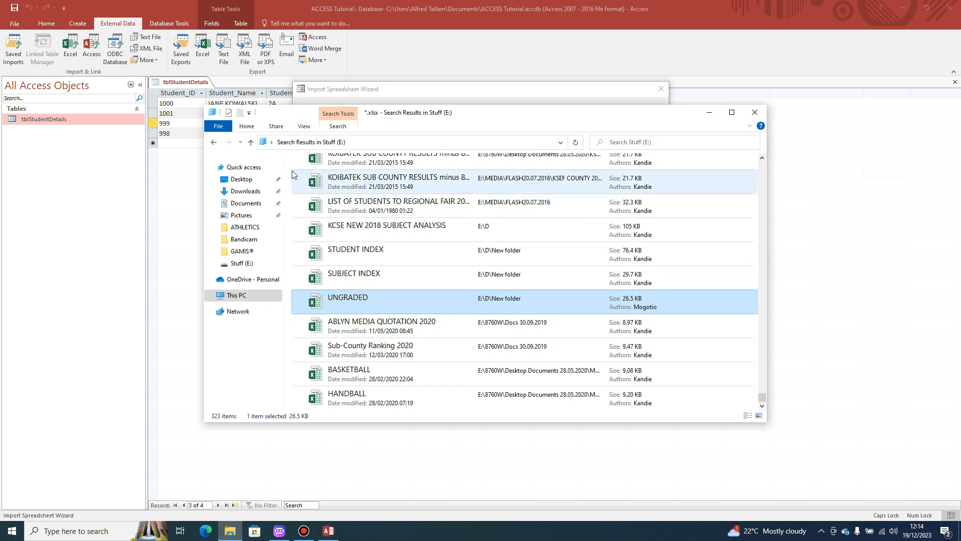
pyautogui.click(240, 296)
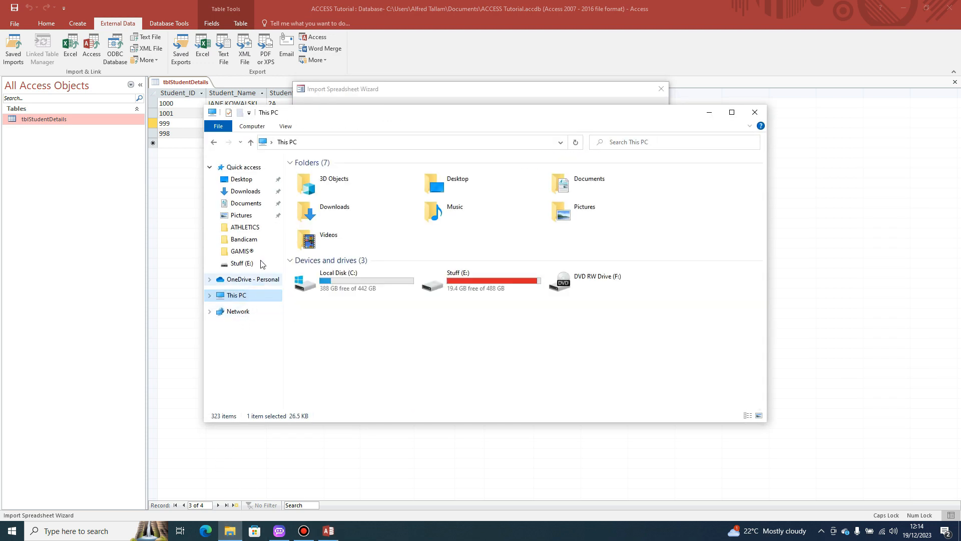
pyautogui.click(254, 182)
pyautogui.click(323, 206)
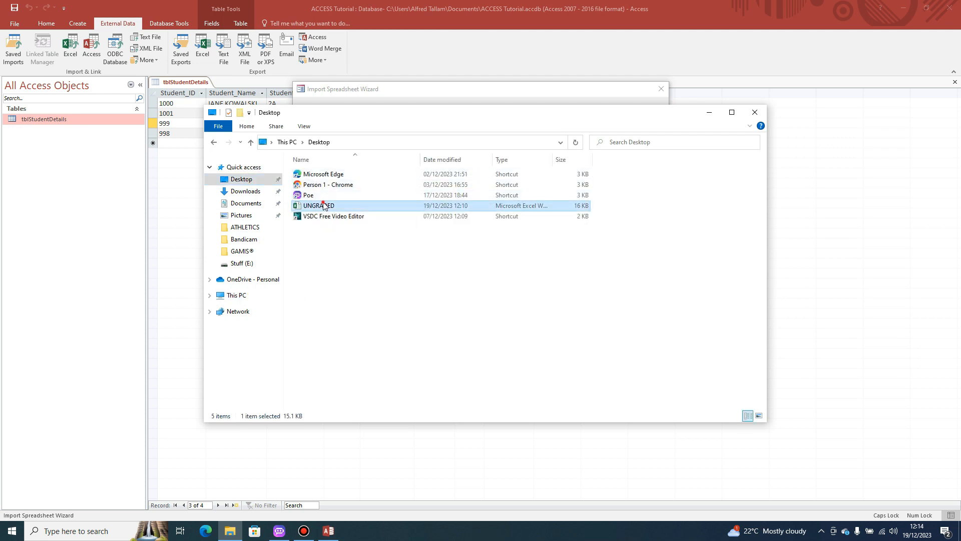
pyautogui.doubleClick(323, 205)
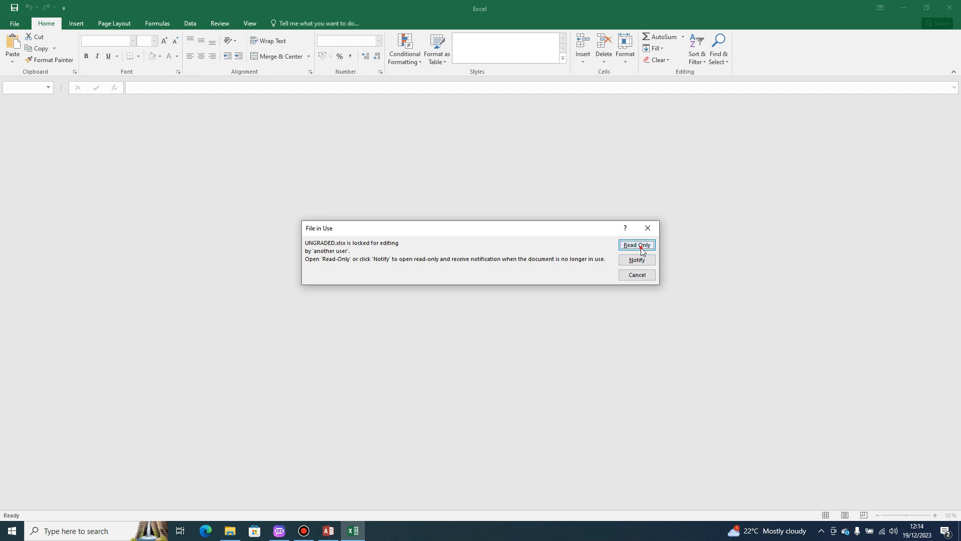
pyautogui.click(637, 245)
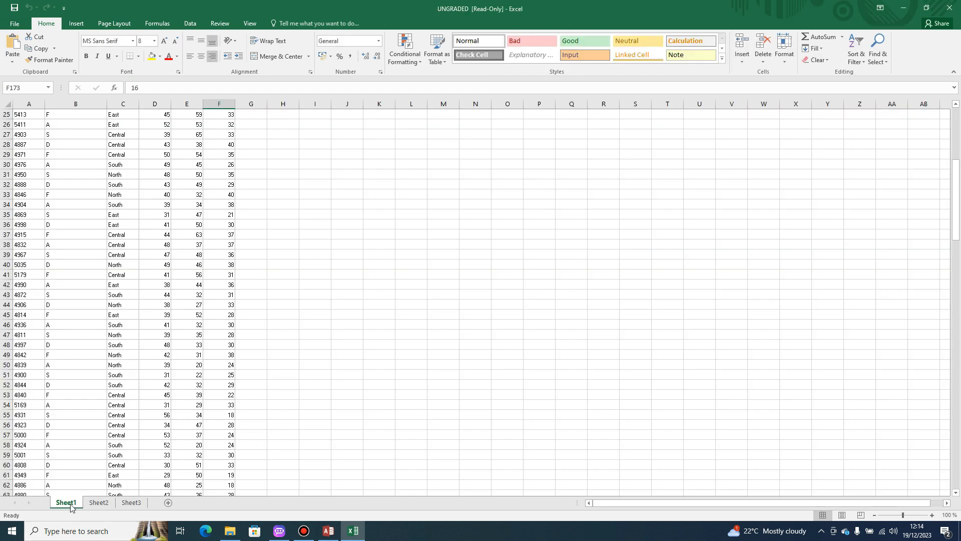
# - Examine the contents of Sheet3 and Sheet1 in the workbook, and return to the import wizard in Access
pyautogui.click(131, 502)
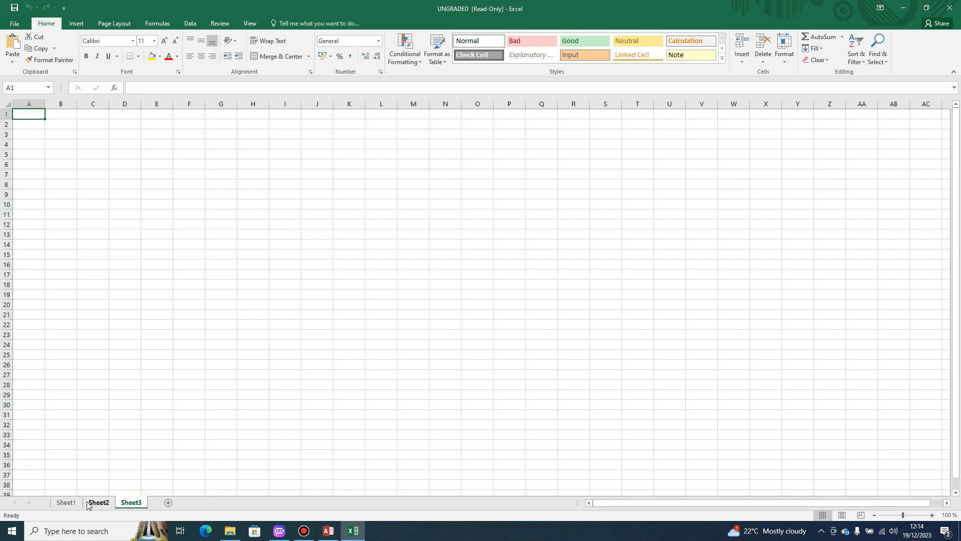
pyautogui.click(66, 501)
pyautogui.scroll(2, 134, 299)
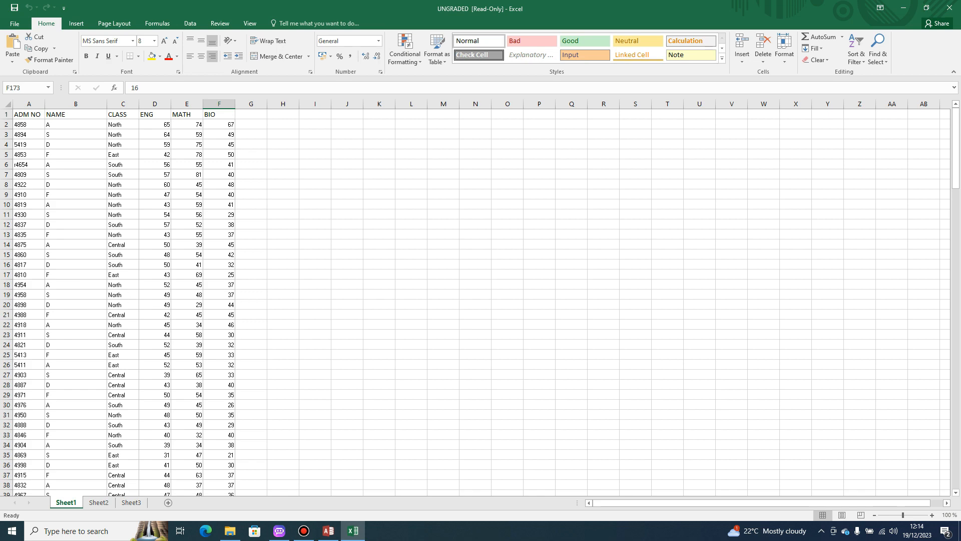
pyautogui.click(329, 531)
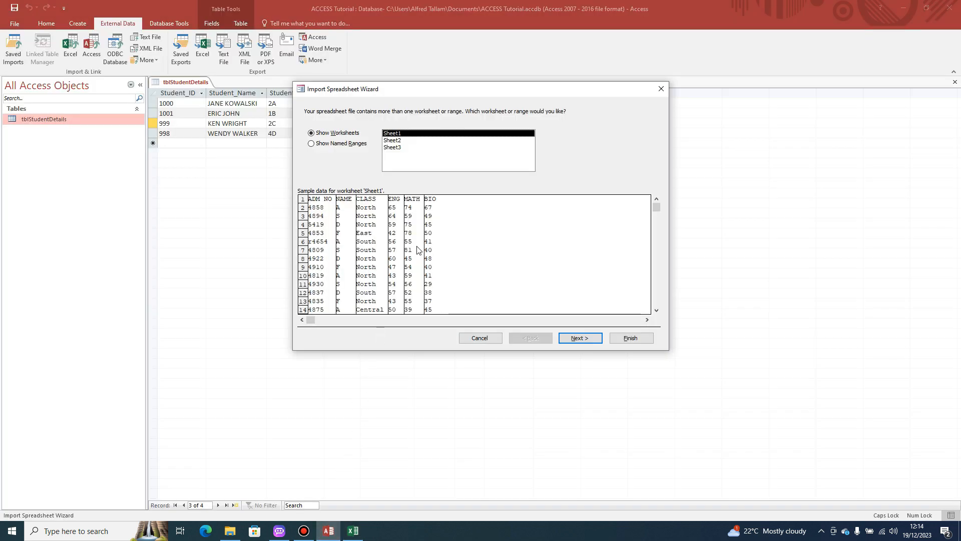
# - Preview Sheet2, Sheet3 and the named ranges in the import wizard, and continue with Sheet1 as the worksheet to import
pyautogui.click(391, 141)
pyautogui.click(392, 147)
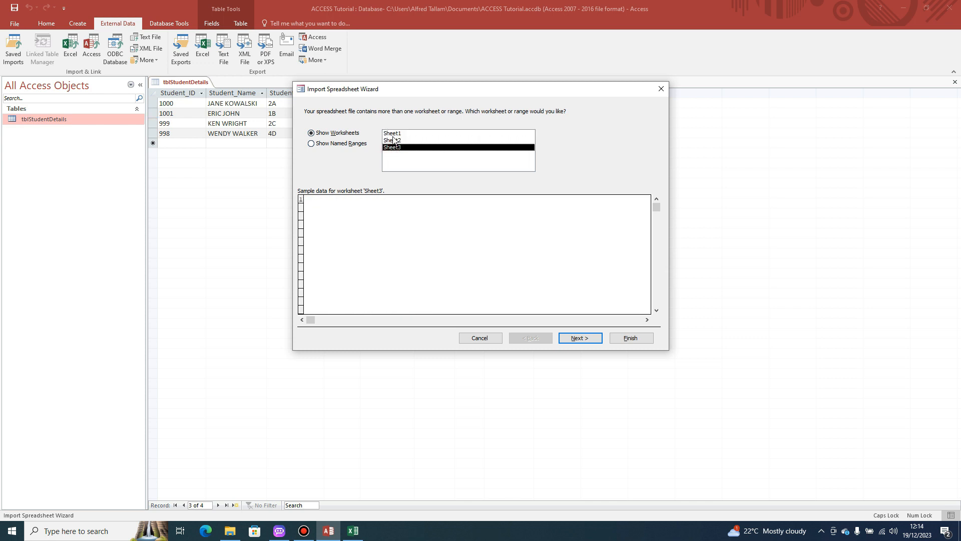
pyautogui.click(393, 139)
pyautogui.click(392, 133)
pyautogui.click(329, 145)
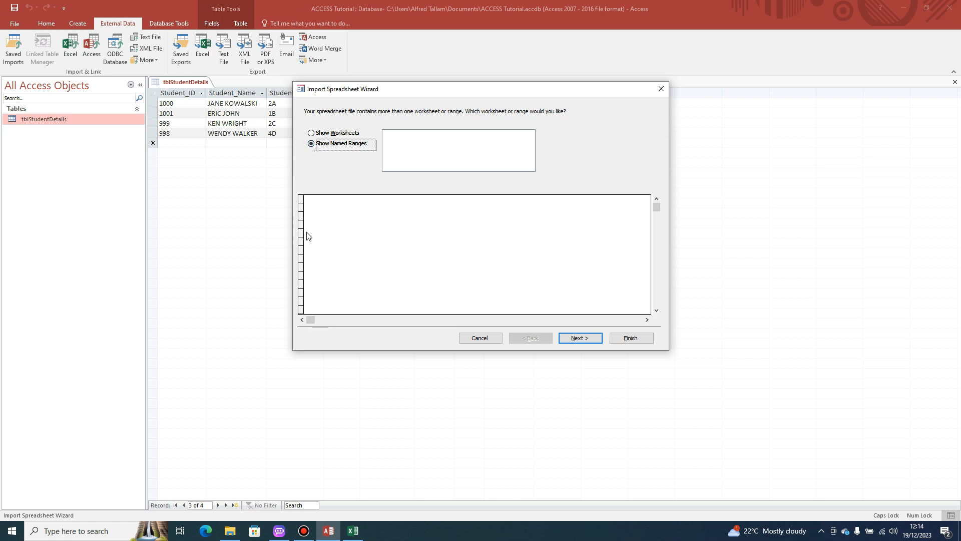
pyautogui.click(311, 133)
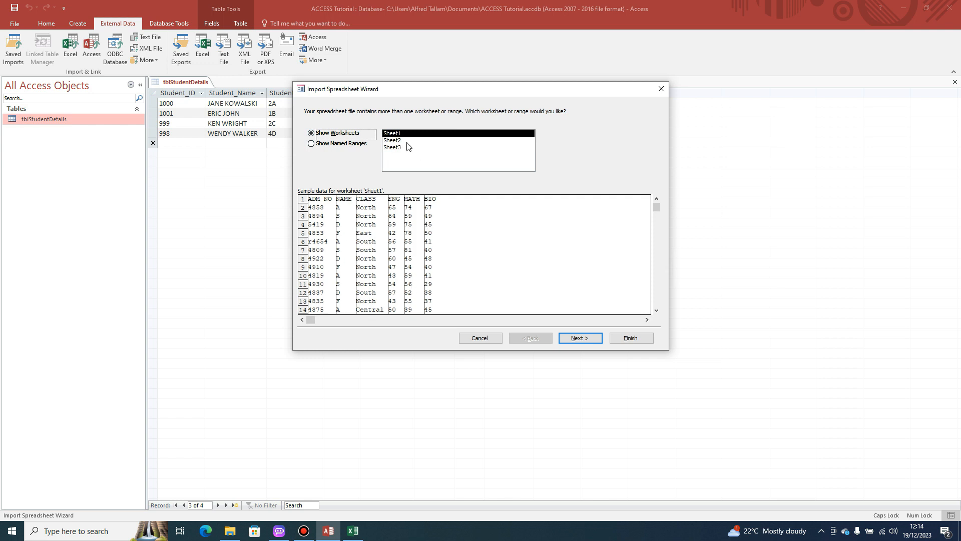
pyautogui.click(579, 341)
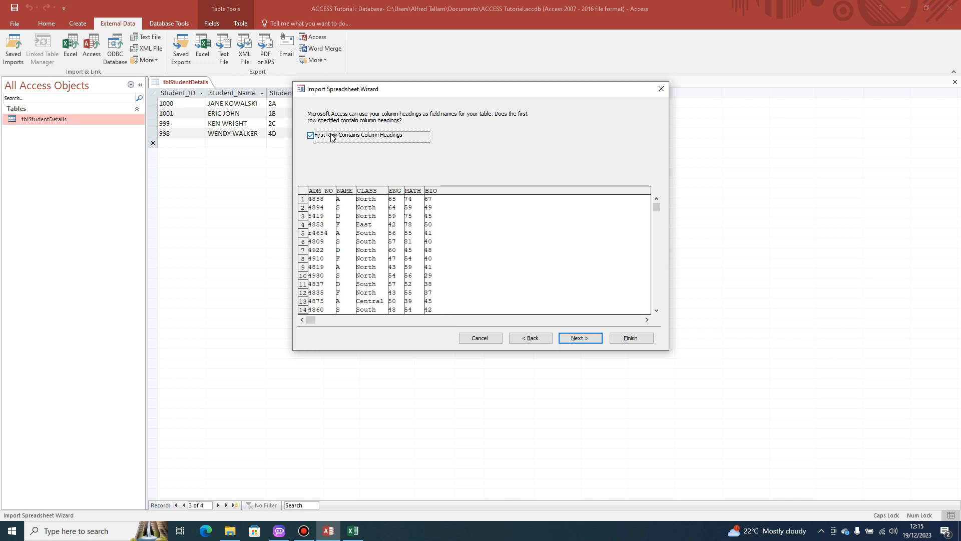
# - Compare the preview with and without column headings, keep the first row as column headings, and continue to the field options
pyautogui.click(316, 142)
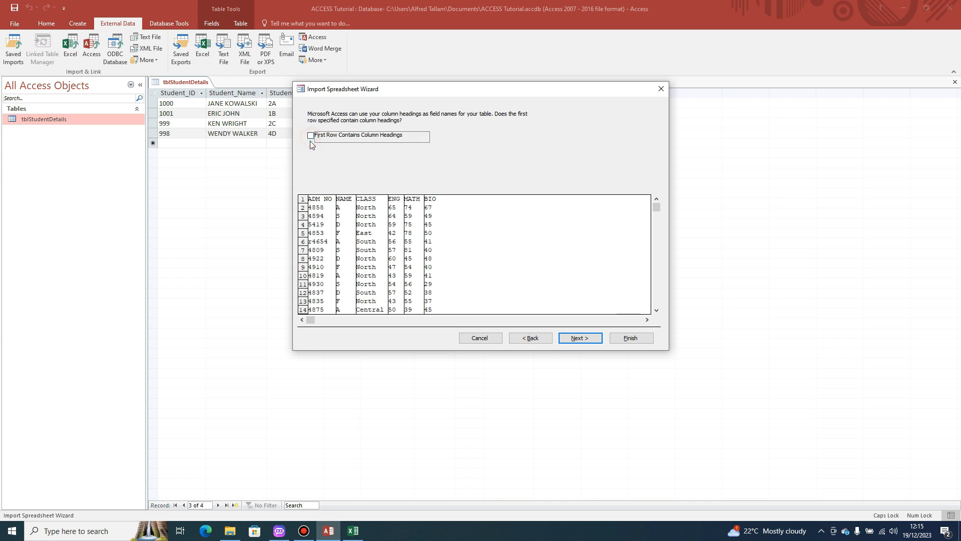
pyautogui.click(315, 142)
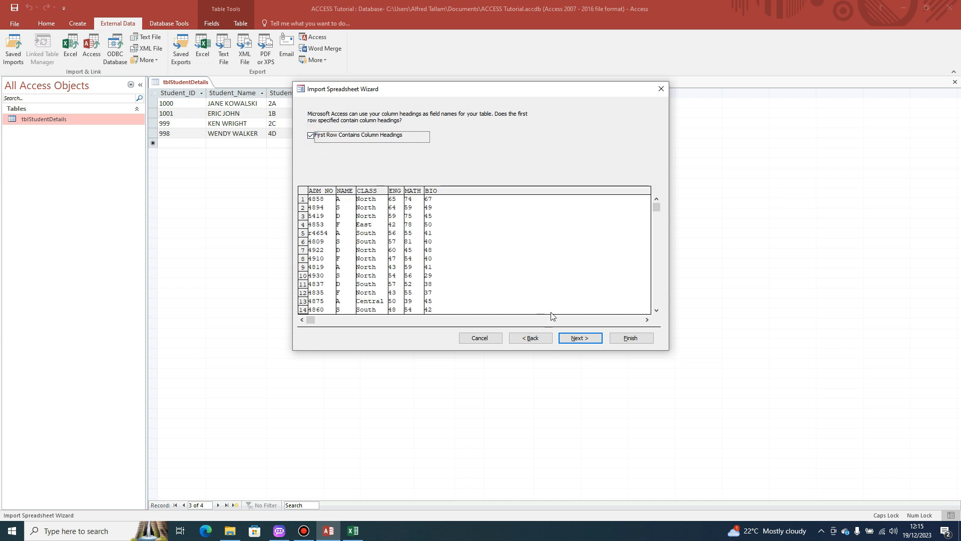
pyautogui.click(315, 138)
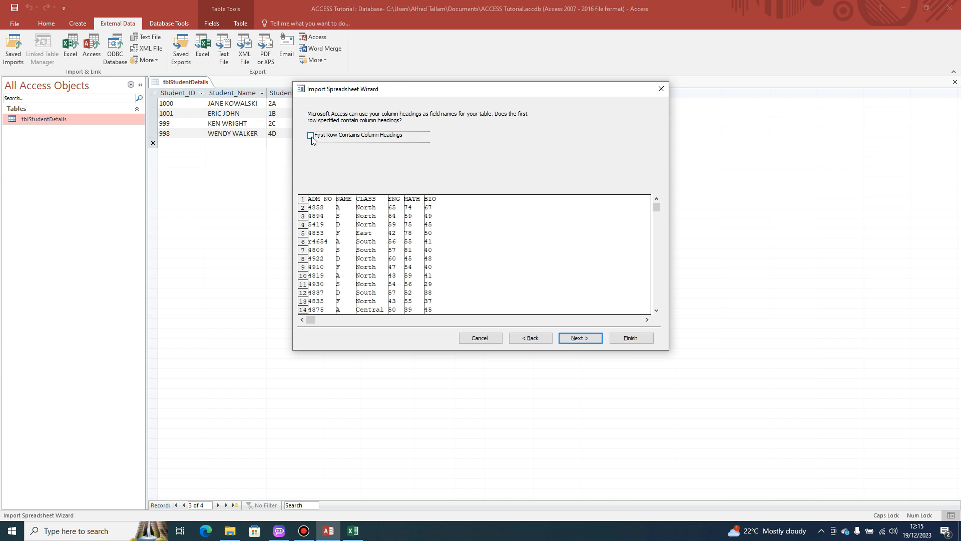
pyautogui.click(311, 136)
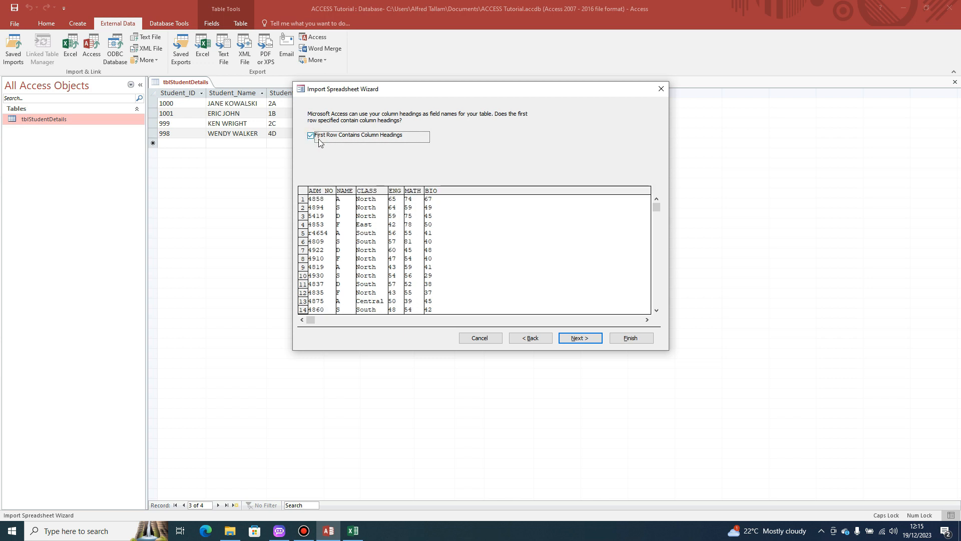
pyautogui.click(591, 339)
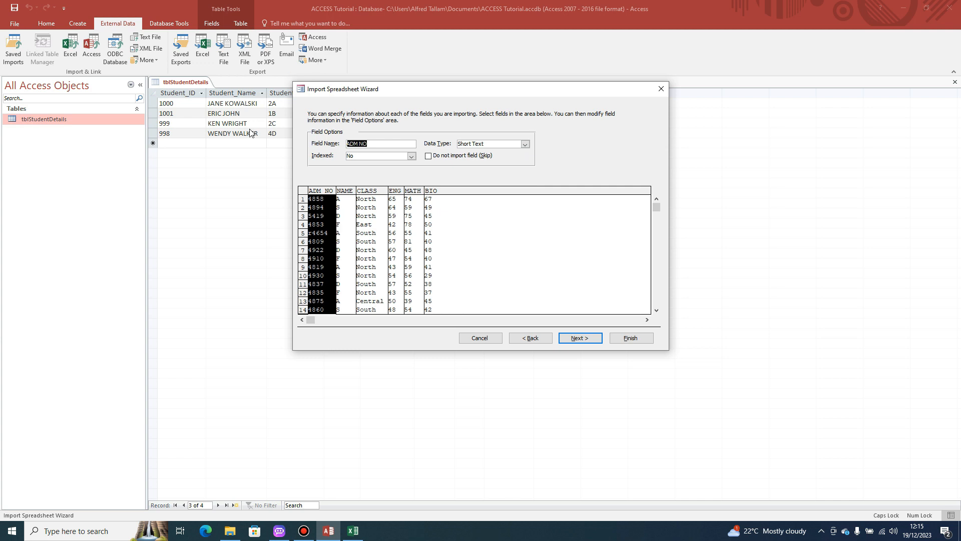
# - Check the field options of the NAME and CLASS columns, and set the ENG field's data type to Integer
pyautogui.click(590, 339)
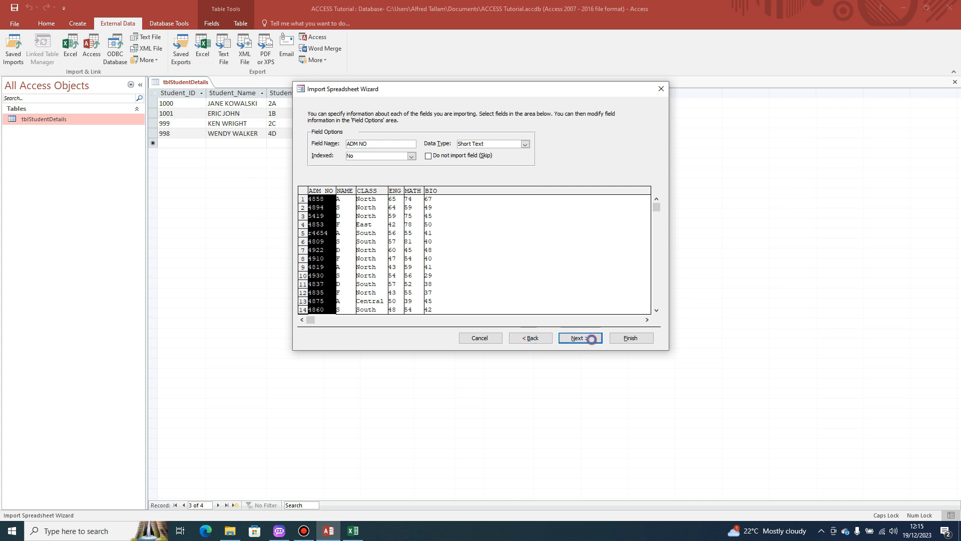
pyautogui.click(530, 338)
pyautogui.click(348, 216)
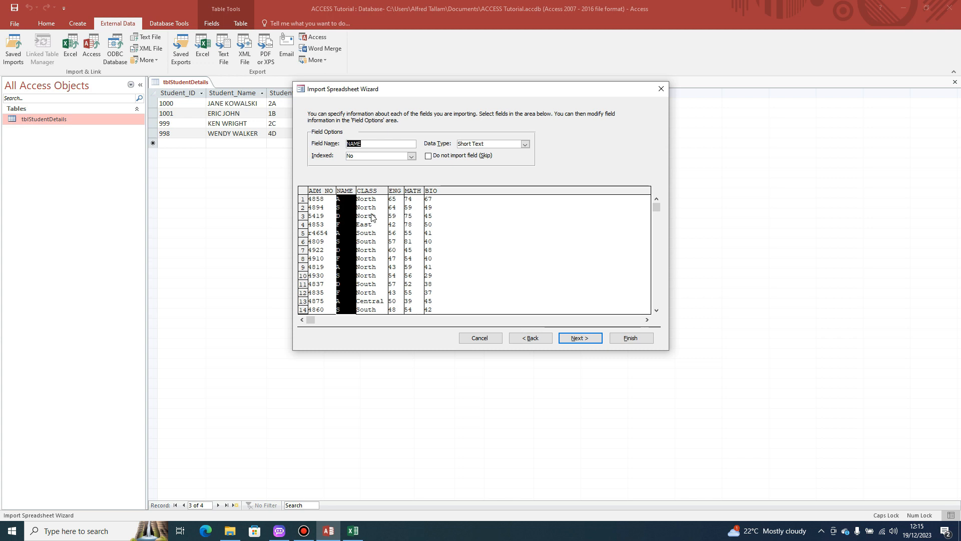
pyautogui.click(371, 214)
pyautogui.click(395, 216)
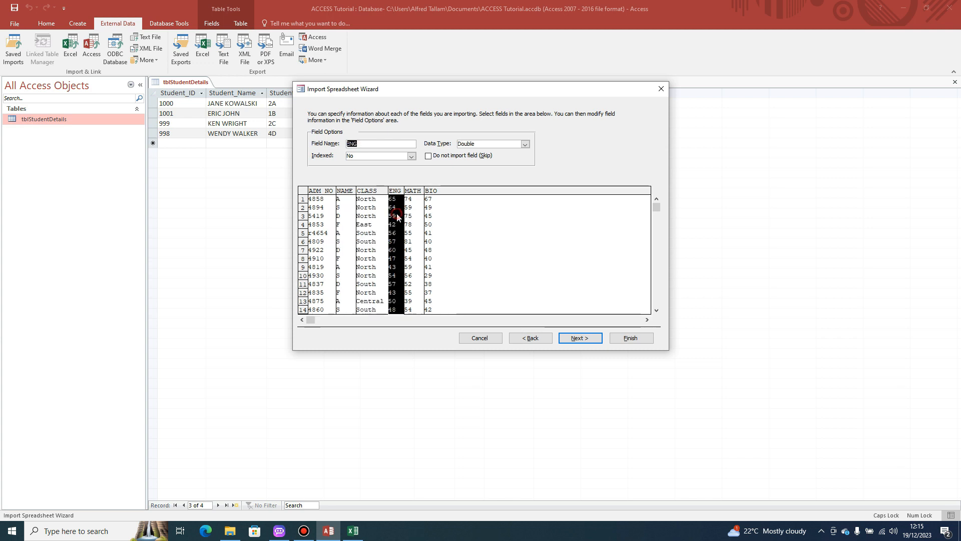
pyautogui.click(525, 144)
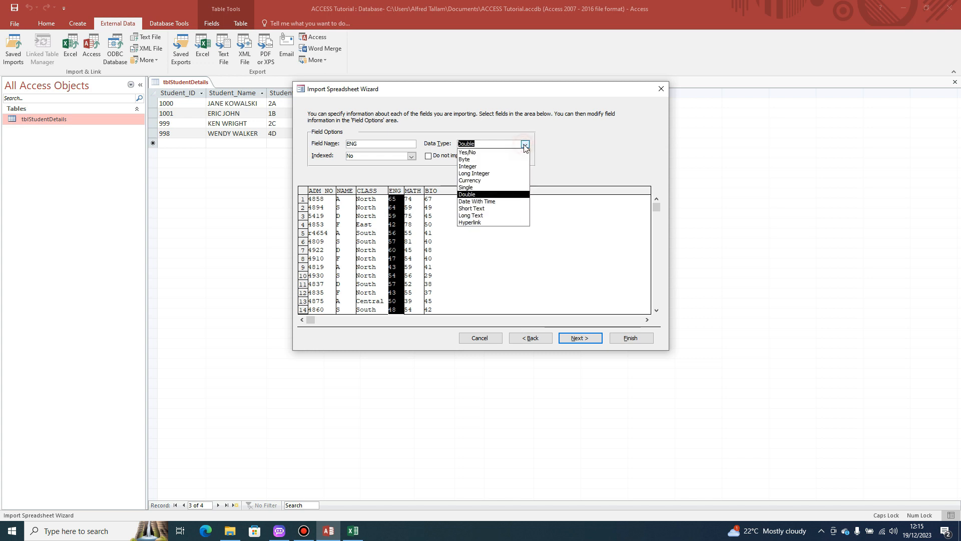
pyautogui.click(501, 167)
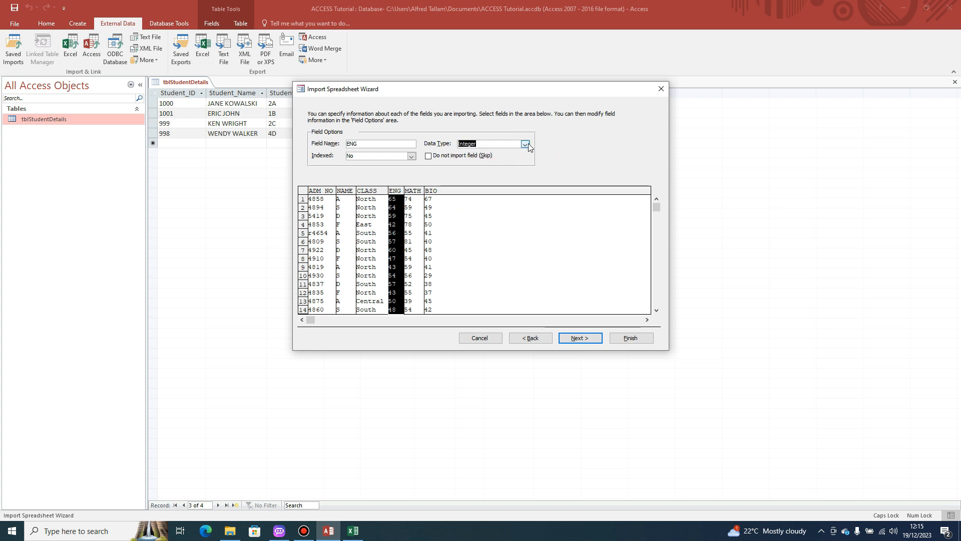
# - Set the data type of the MATH and BIO fields to Integer
pyautogui.click(411, 209)
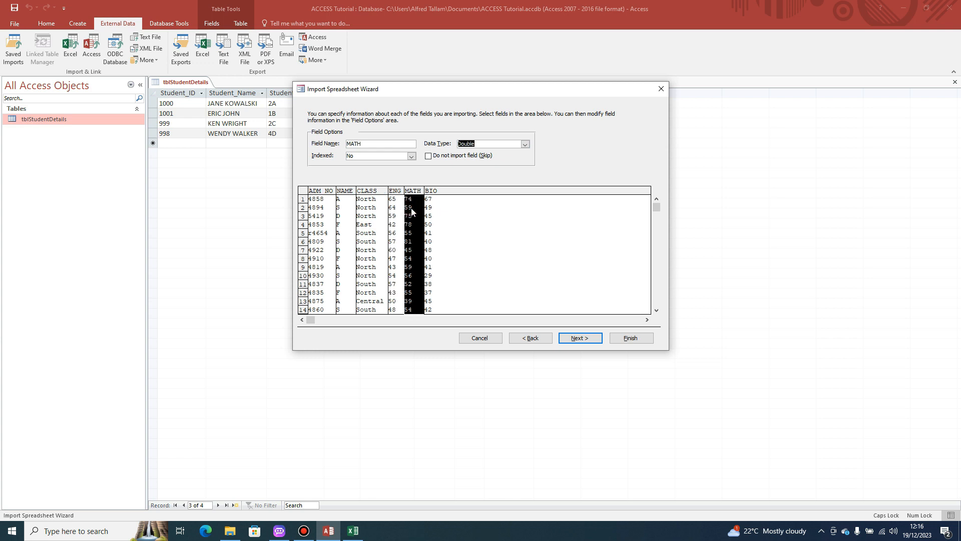
pyautogui.click(525, 144)
pyautogui.click(480, 170)
pyautogui.click(428, 215)
pyautogui.click(525, 143)
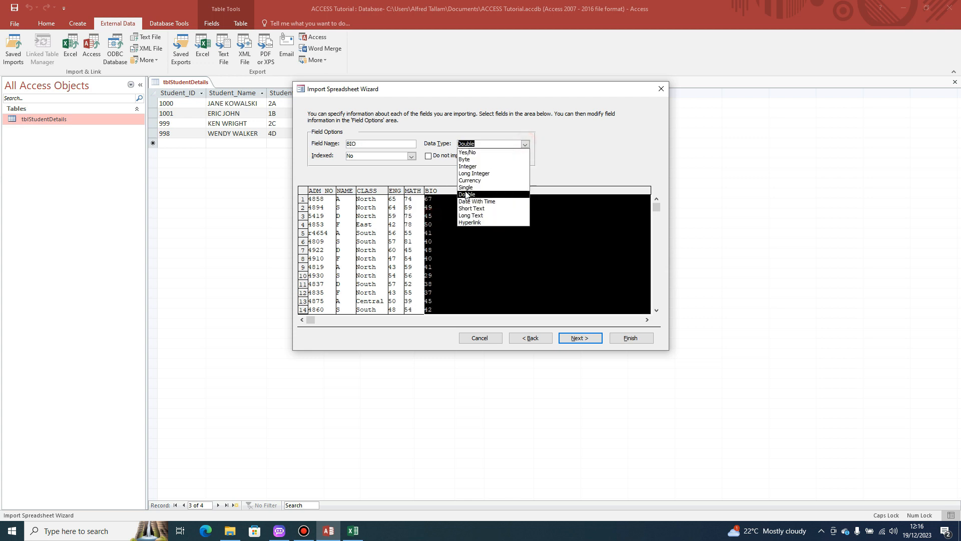
pyautogui.click(473, 166)
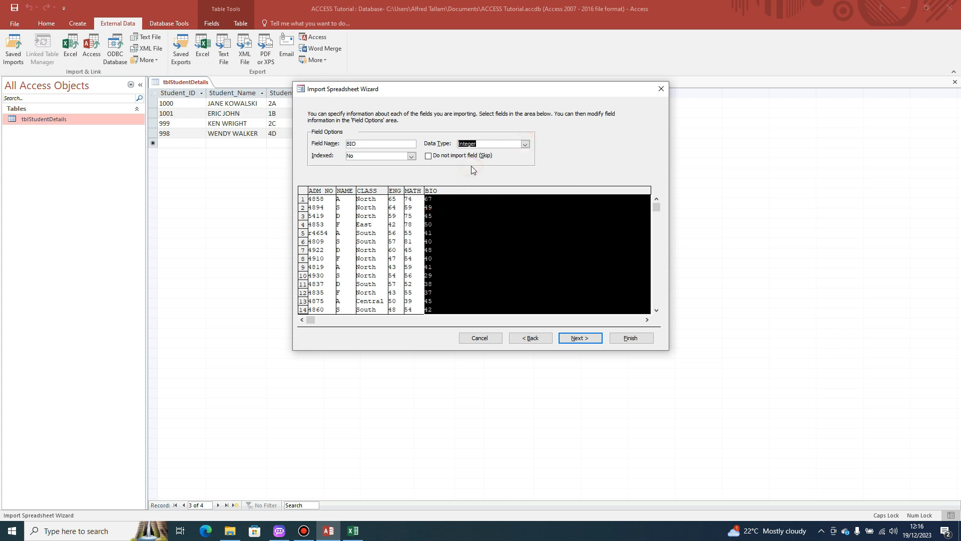
# - Continue to the primary key options, choose ADM NO as the table's own primary key, and proceed to the table naming page
pyautogui.click(571, 337)
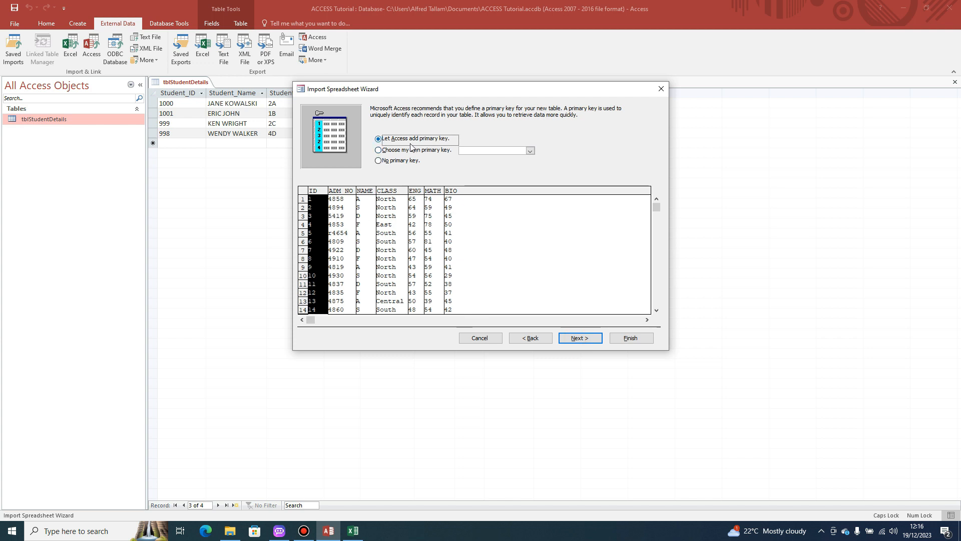
pyautogui.click(344, 202)
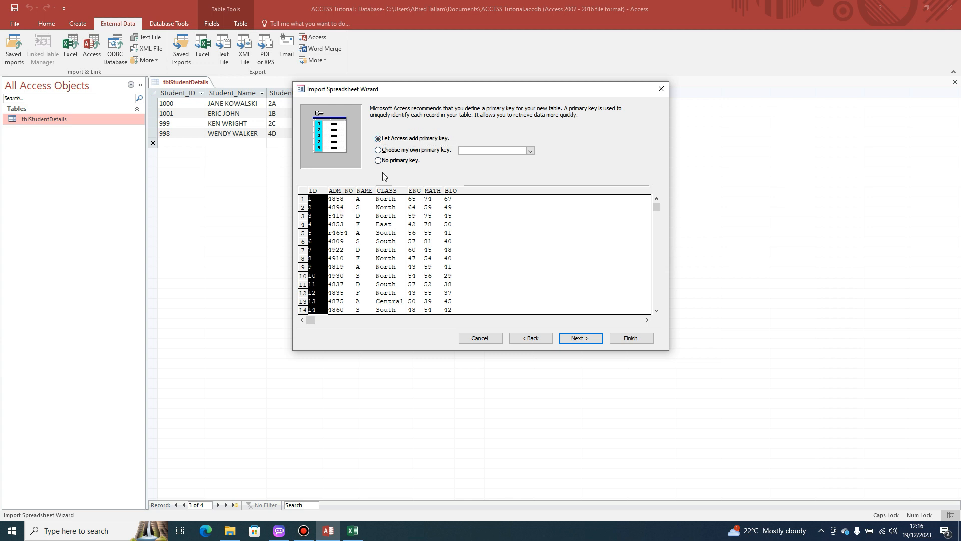
pyautogui.click(394, 151)
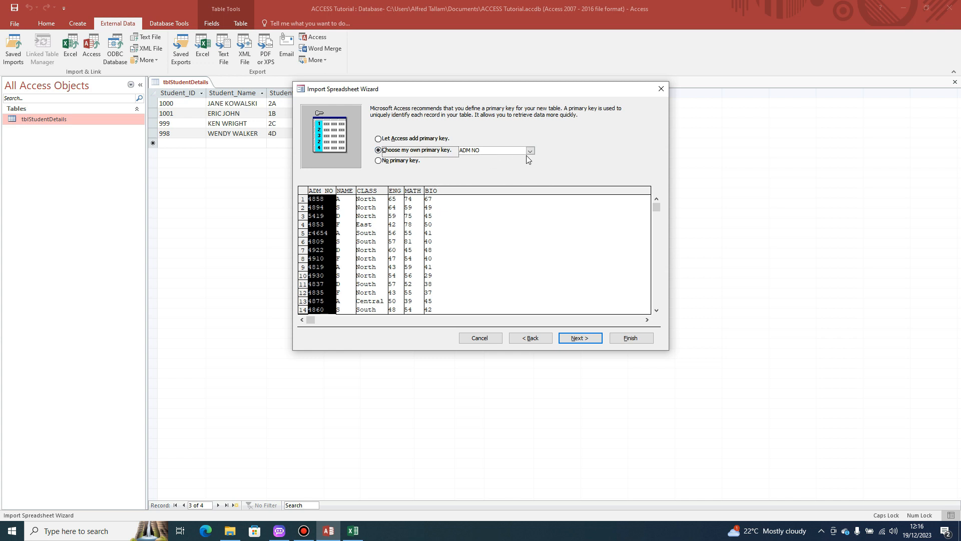
pyautogui.click(580, 338)
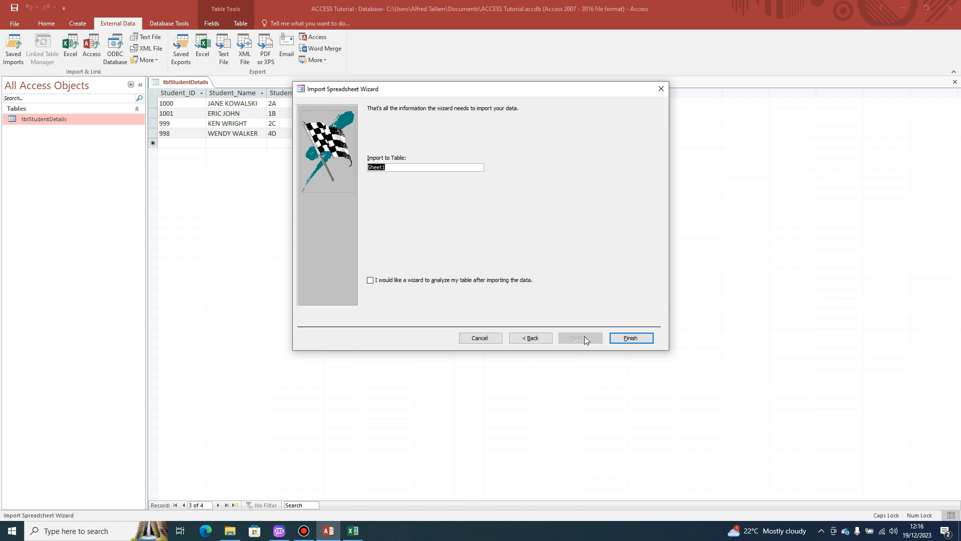
# - Name the destination table tblImportedStudentDetails and finish the import without saving the import steps
pyautogui.write('TBLsTUDENT')
pyautogui.press('BackSpace')
pyautogui.press('BackSpace')
pyautogui.press('BackSpace')
pyautogui.press('BackSpace')
pyautogui.press('BackSpace')
pyautogui.press('BackSpace')
pyautogui.press('BackSpace')
pyautogui.press('BackSpace')
pyautogui.press('BackSpace')
pyautogui.press('capslock')
pyautogui.write('tblImportedStudentDetails')
pyautogui.click(632, 339)
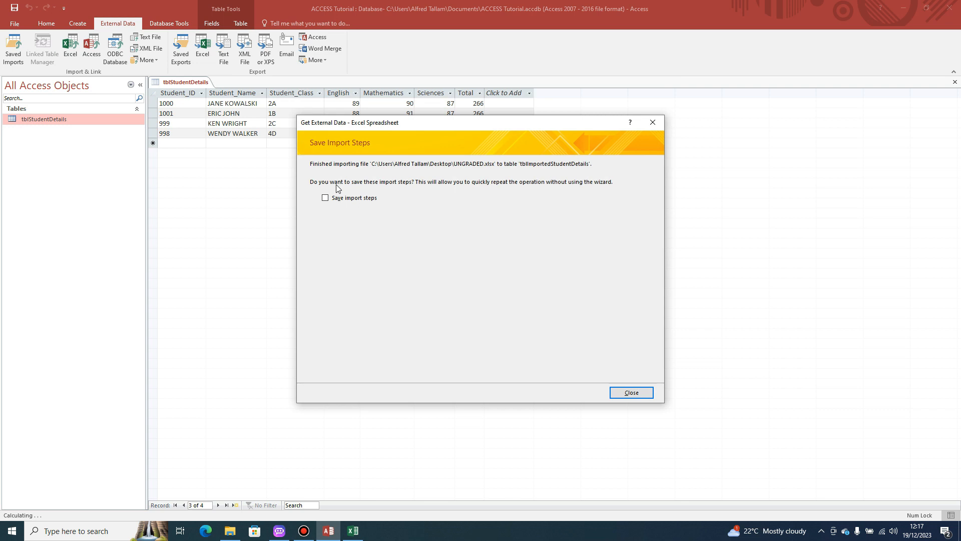
pyautogui.click(630, 392)
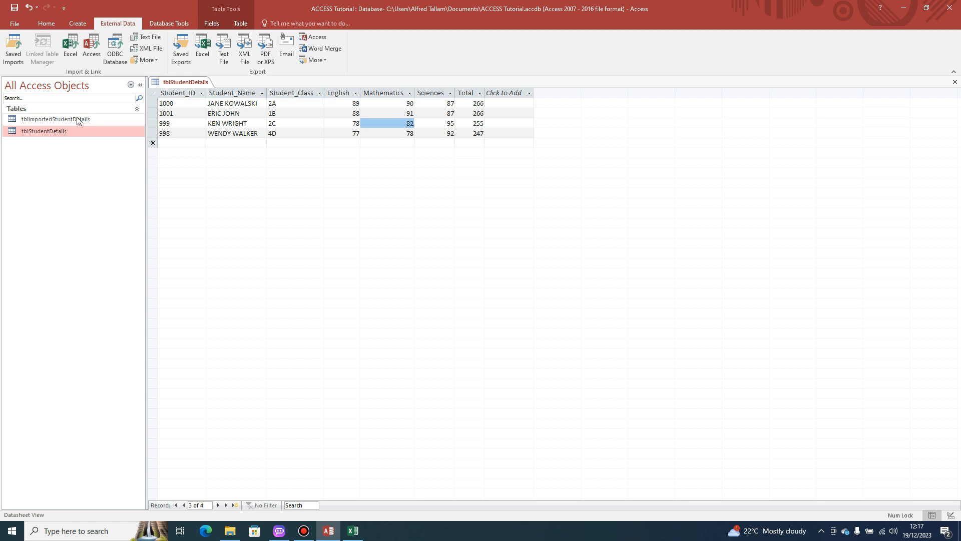
# - Open the tblImportedStudentDetails table and fit the widths of the columns from ADM NO to BIO to their contents
pyautogui.click(77, 119)
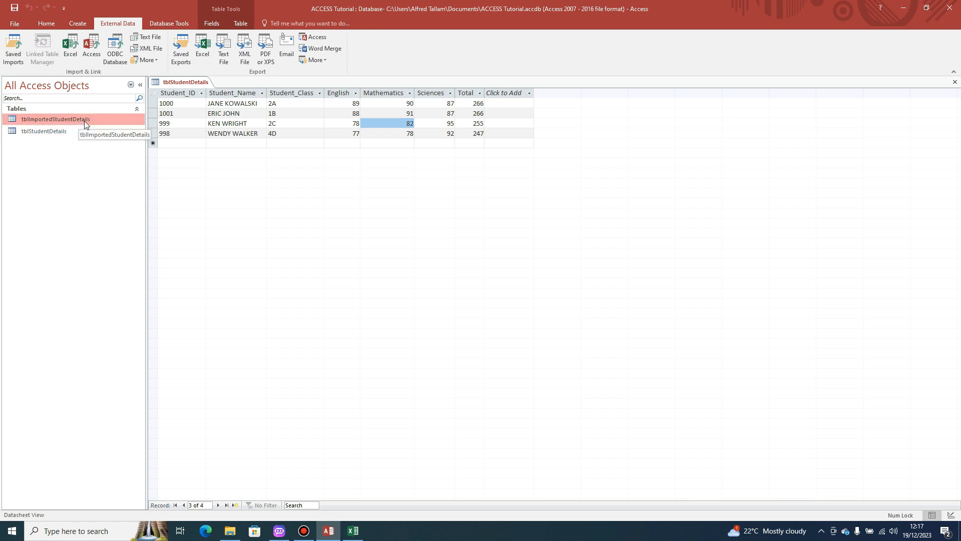
pyautogui.doubleClick(84, 122)
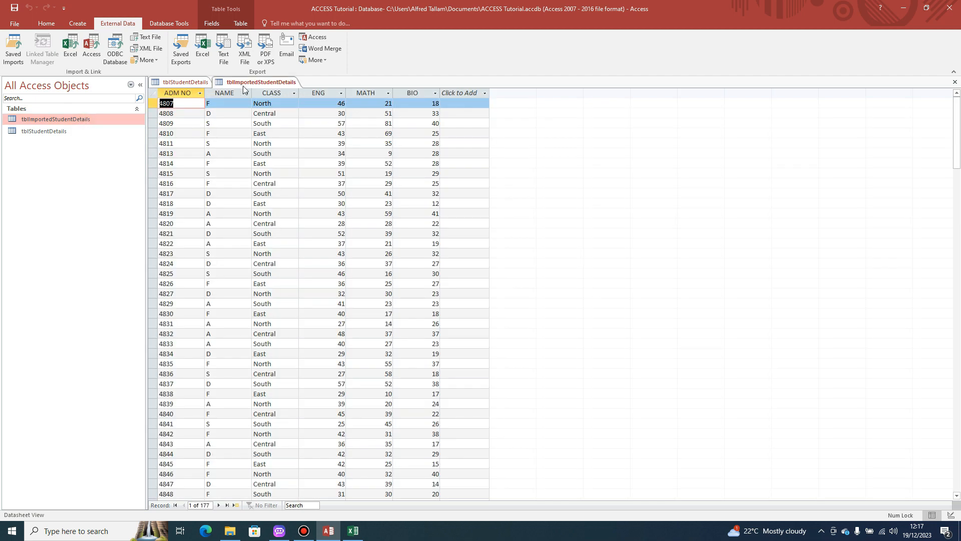
pyautogui.moveTo(176, 93); pyautogui.dragTo(419, 100)
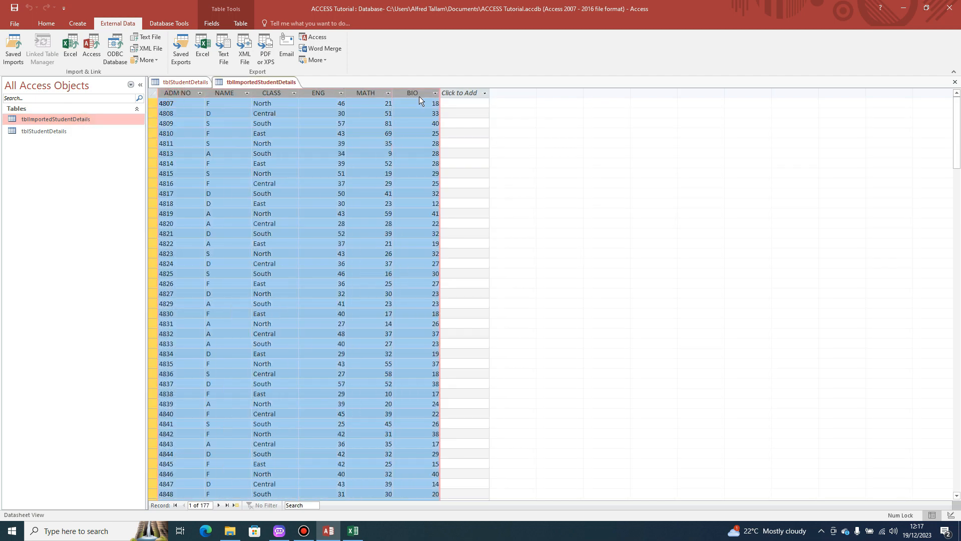
pyautogui.doubleClick(394, 93)
pyautogui.click(393, 92)
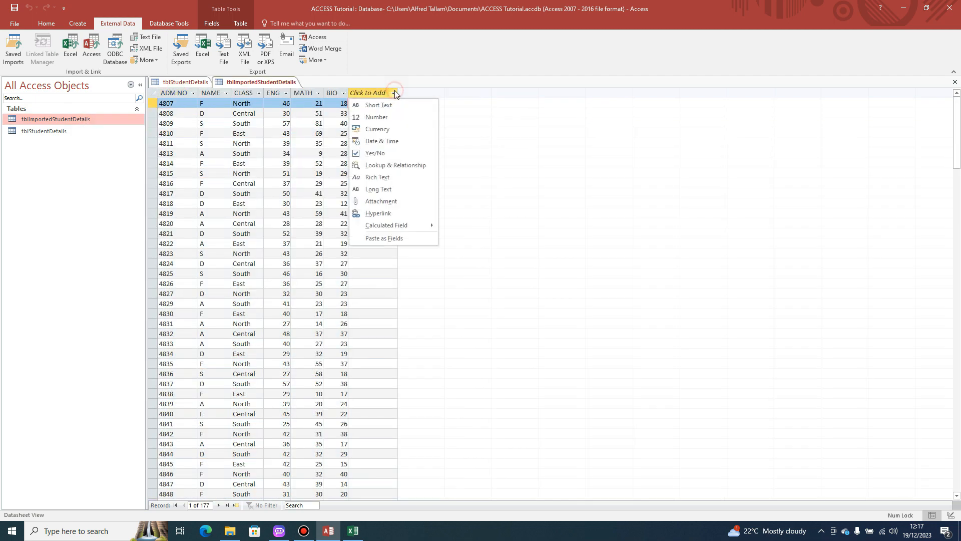
pyautogui.click(526, 130)
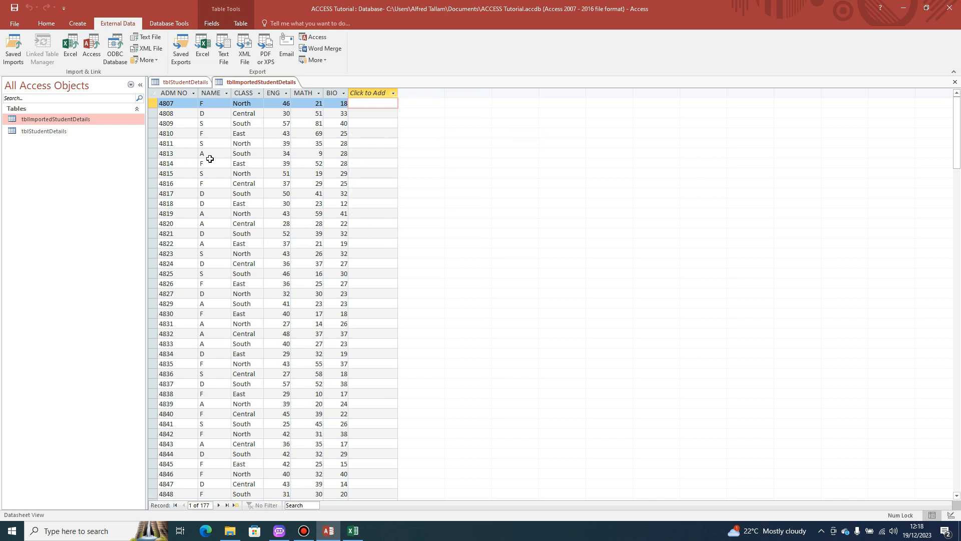